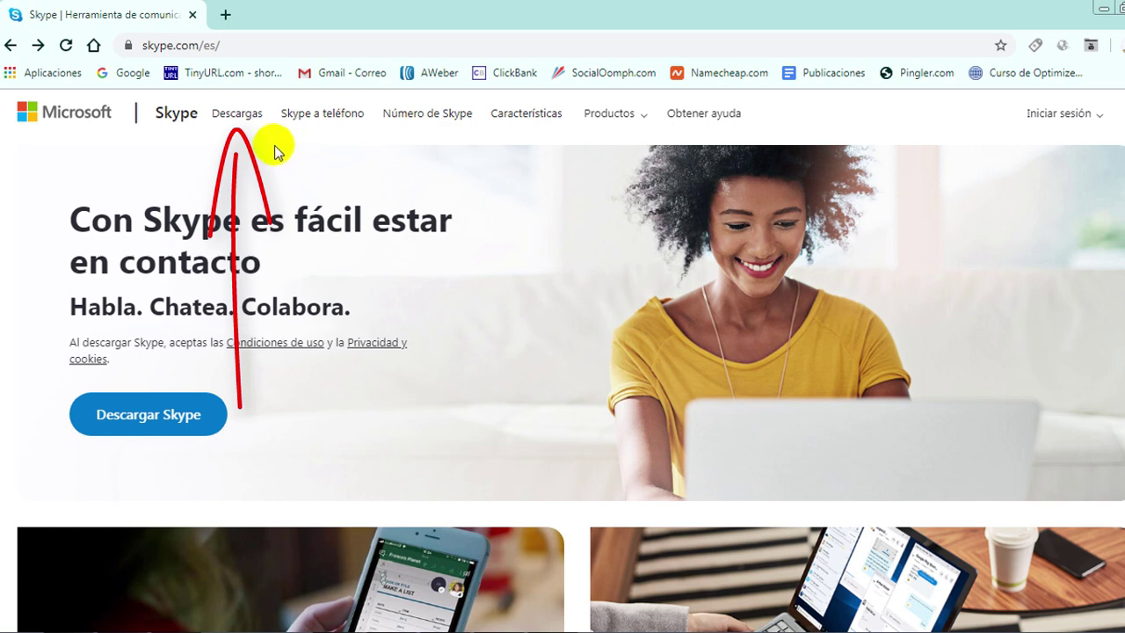
Download the Skype for Windows installer (Skype-8.58.0.93.exe) from the Descargas page.
left_click(236, 123)
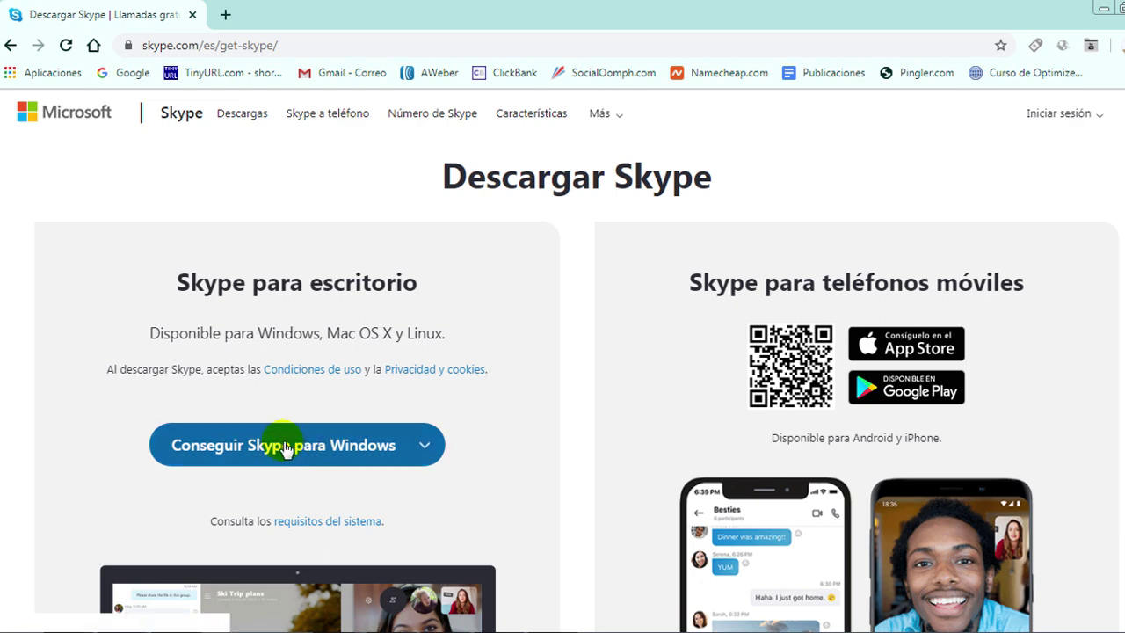
left_click(425, 446)
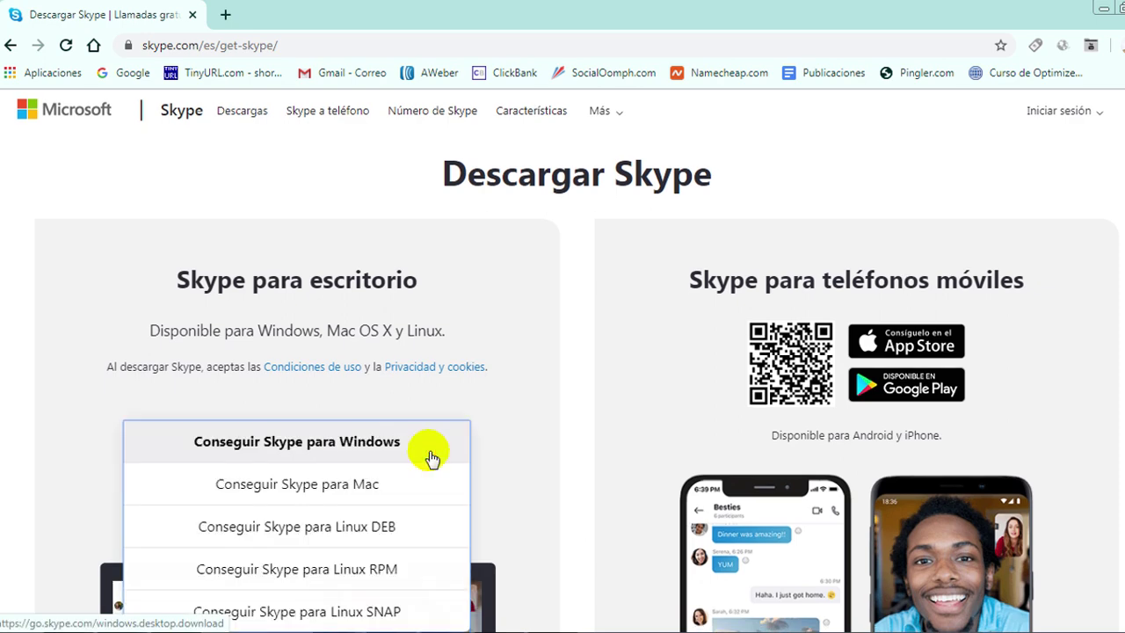
scroll(428, 464, "down", 1)
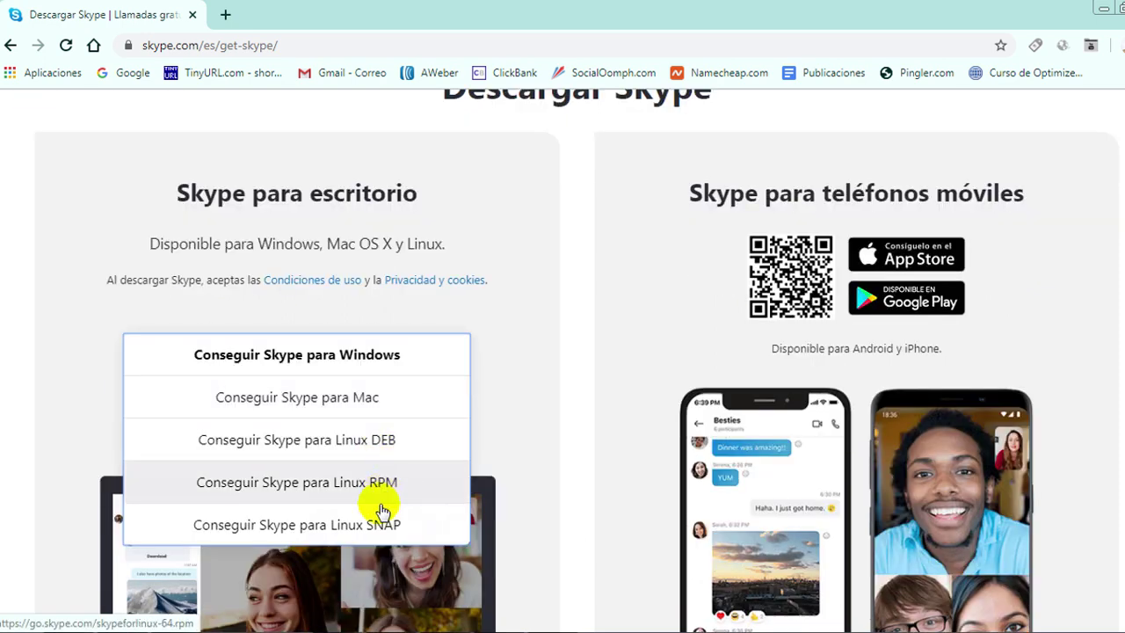
left_click(490, 366)
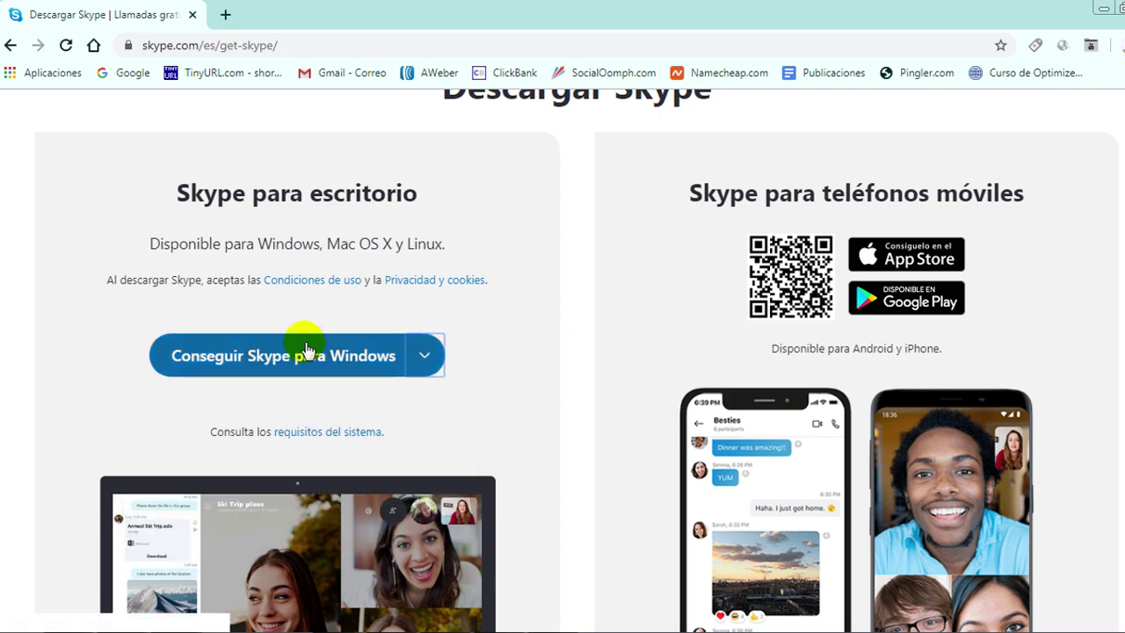
left_click(313, 370)
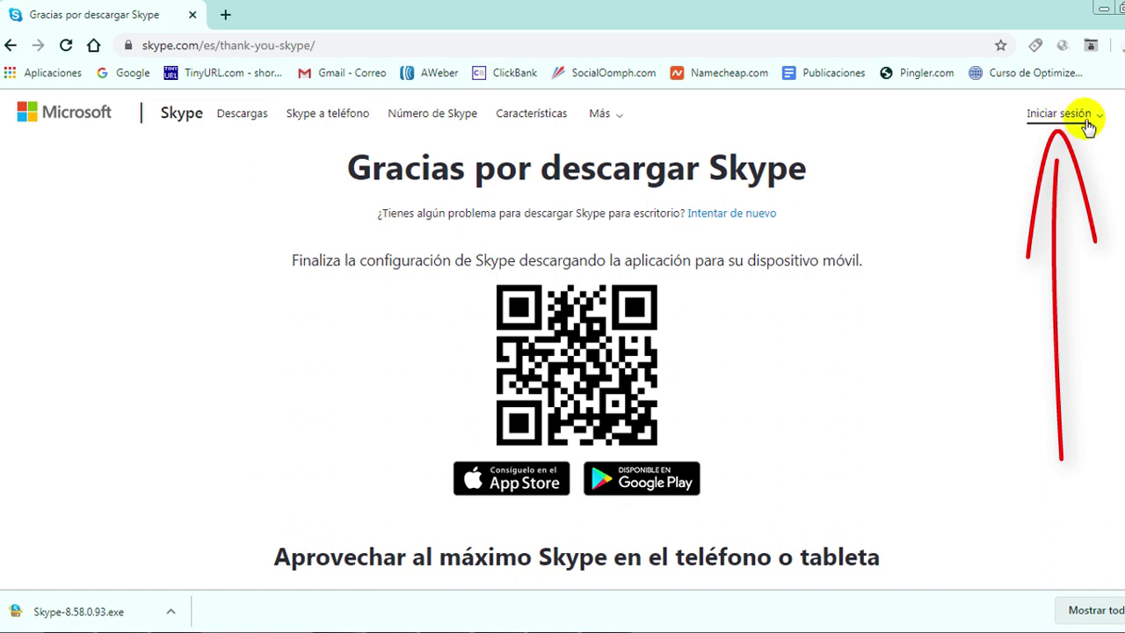
Choose Registrarse from the Iniciar sesión menu to begin creating a Skype account.
left_click(1067, 114)
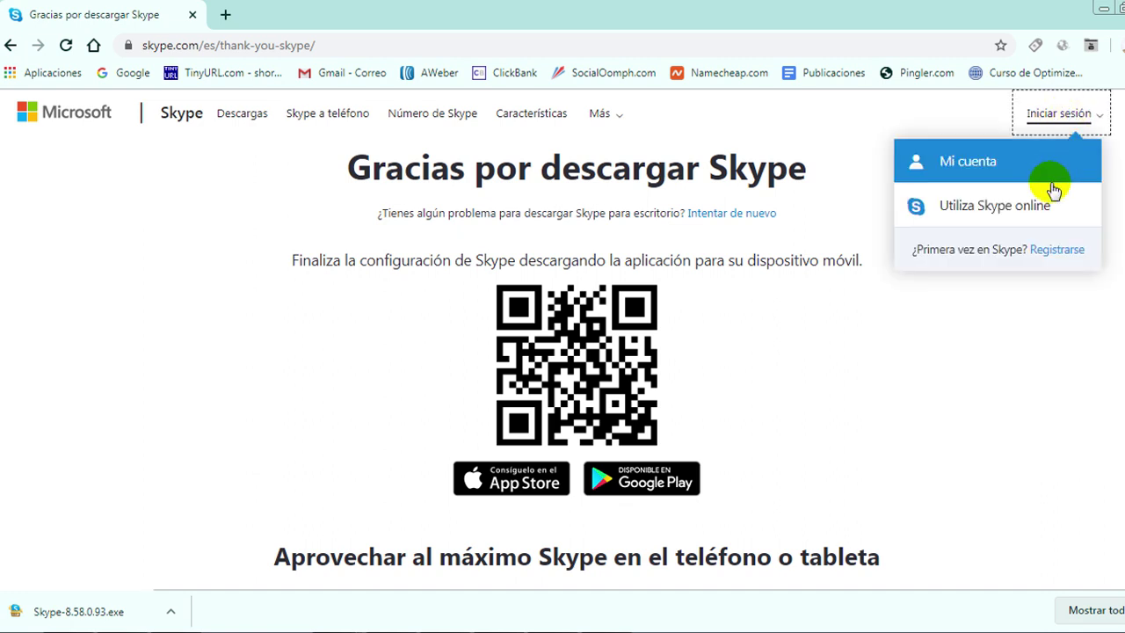
left_click(1056, 251)
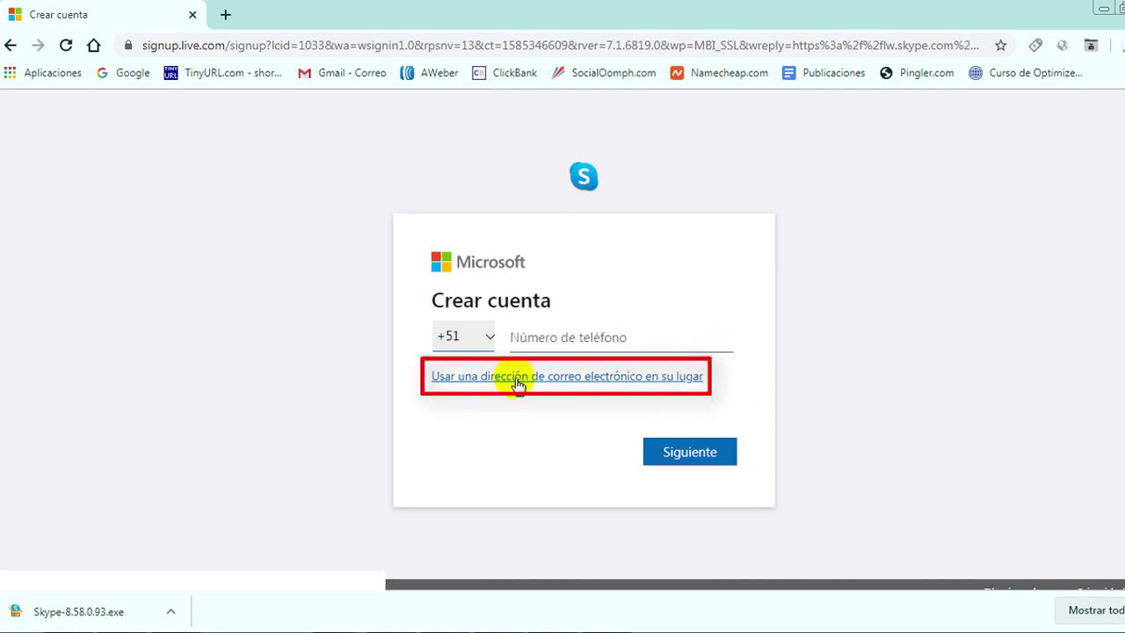
Register using an e-mail address instead of a phone, and set the account password.
left_click(600, 378)
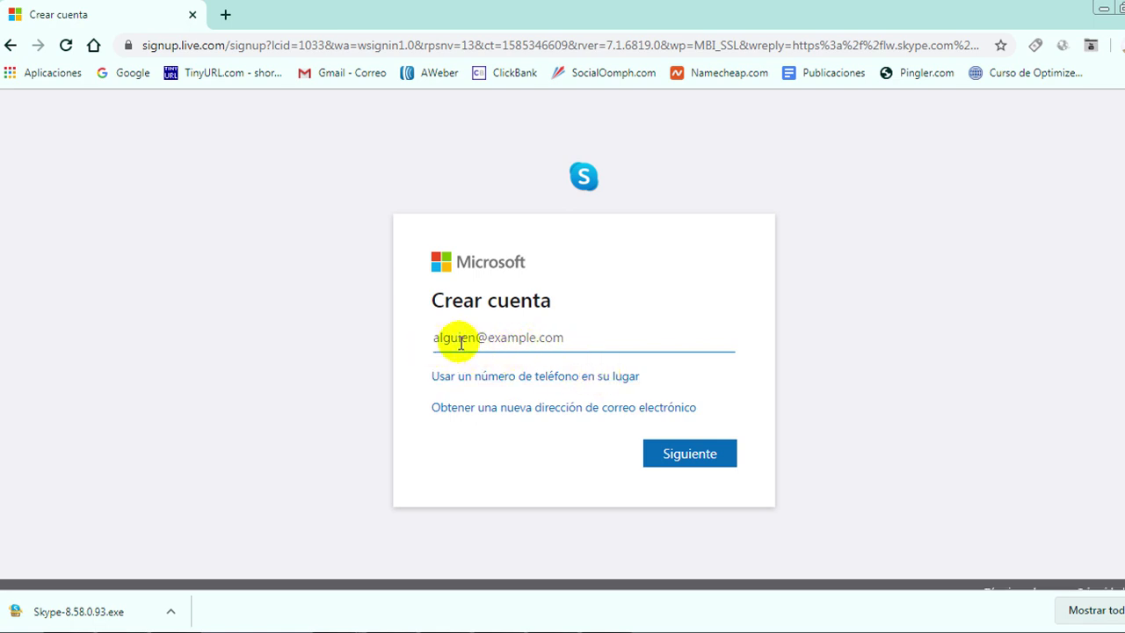
key("ctrl+v")
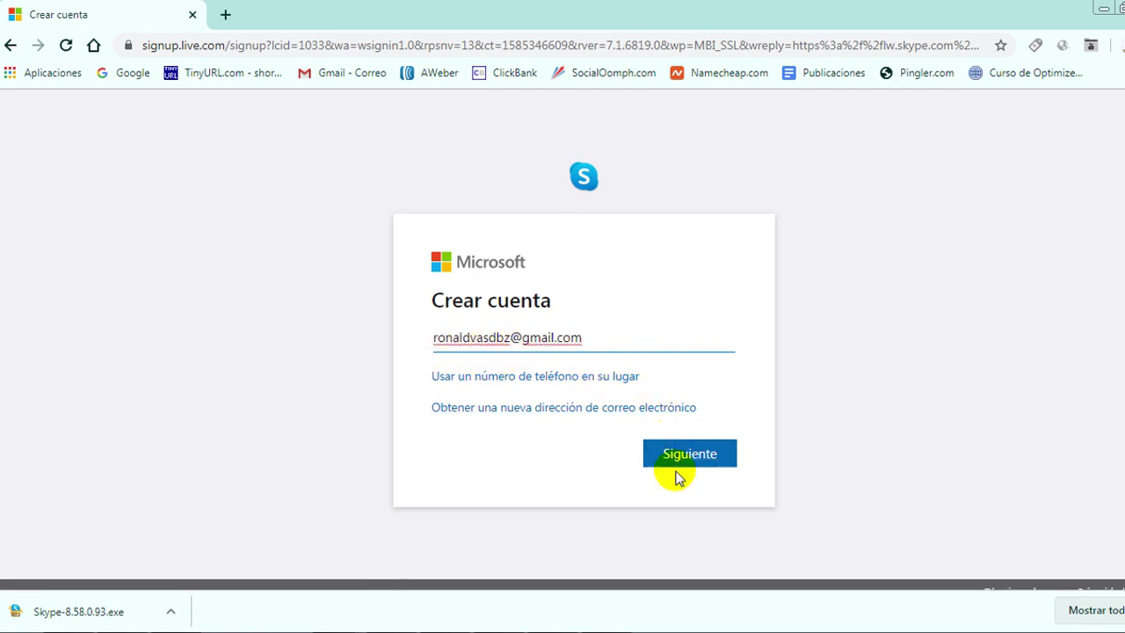
left_click(690, 459)
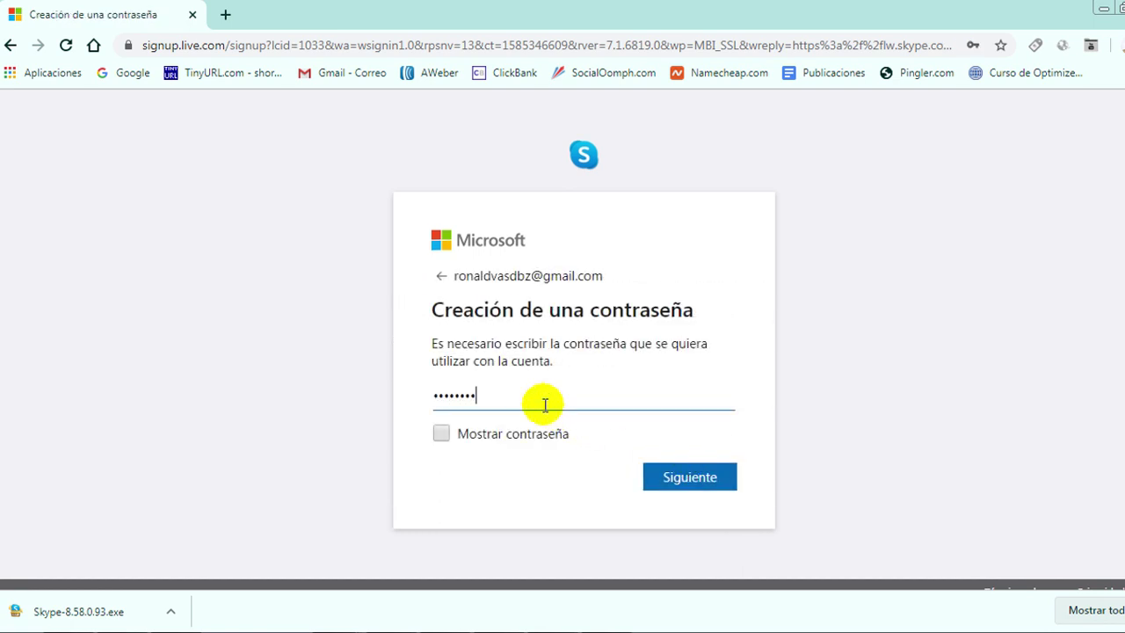
left_click(680, 485)
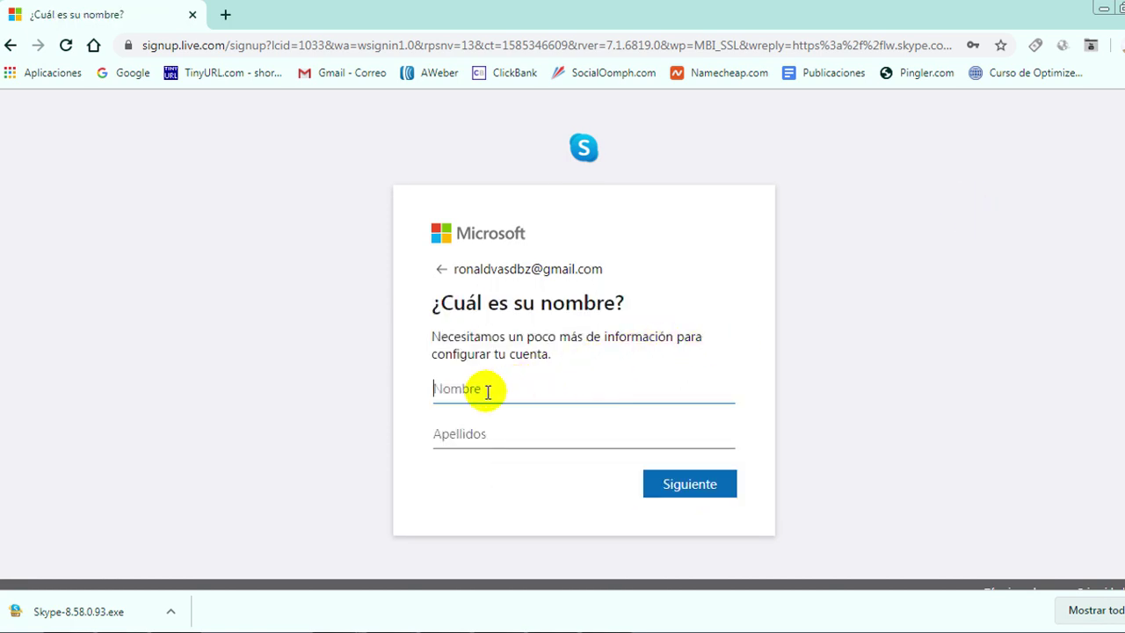
Enter the account holder's first and last name, then switch to the Gmail window.
left_click(477, 431)
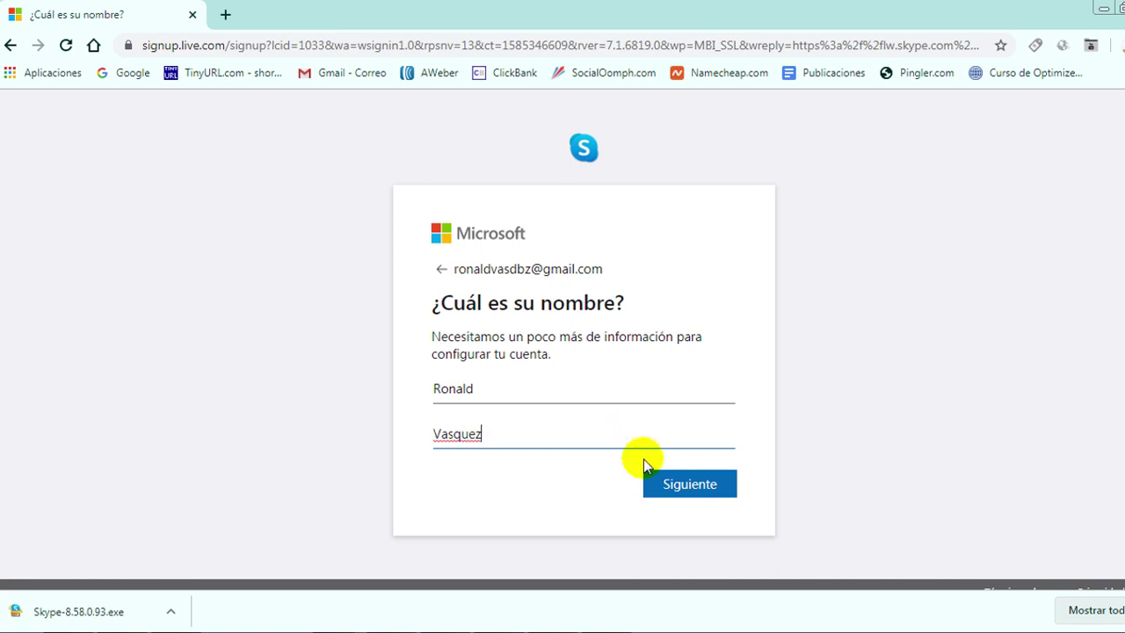
left_click(689, 485)
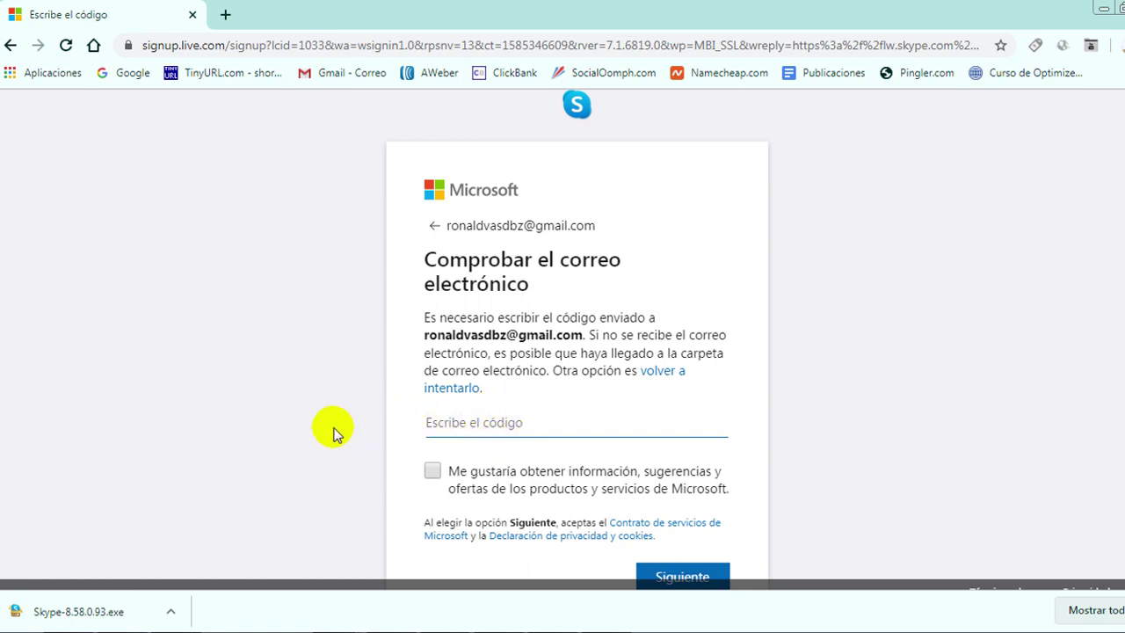
key("alt+Tab")
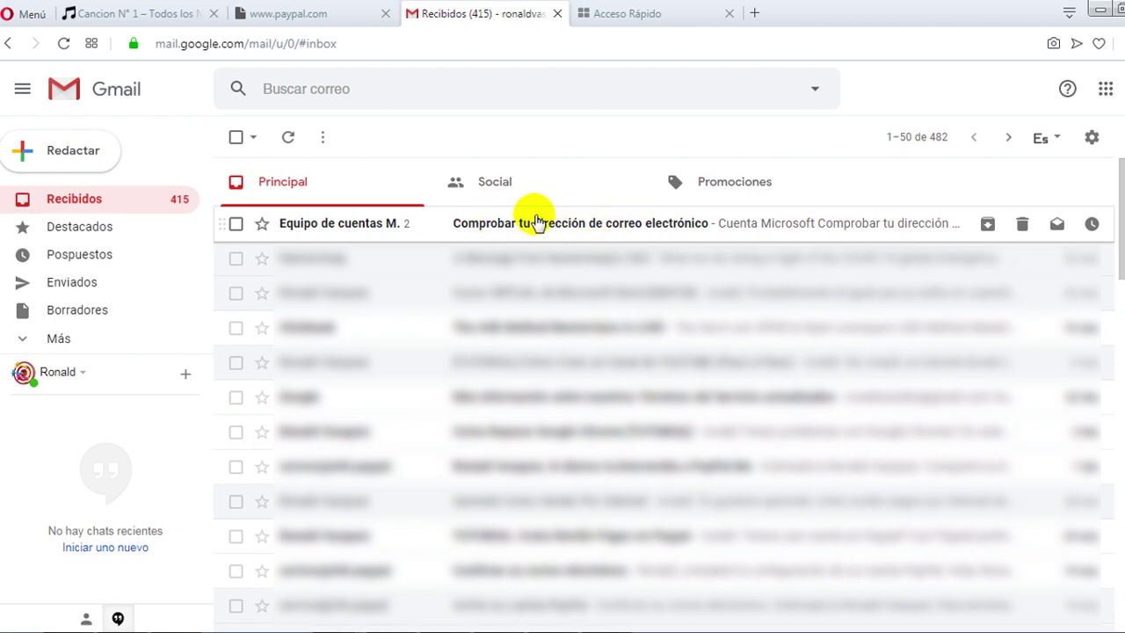
Copy the security code from Microsoft's verification e-mail and return to the code-entry page.
left_click(532, 225)
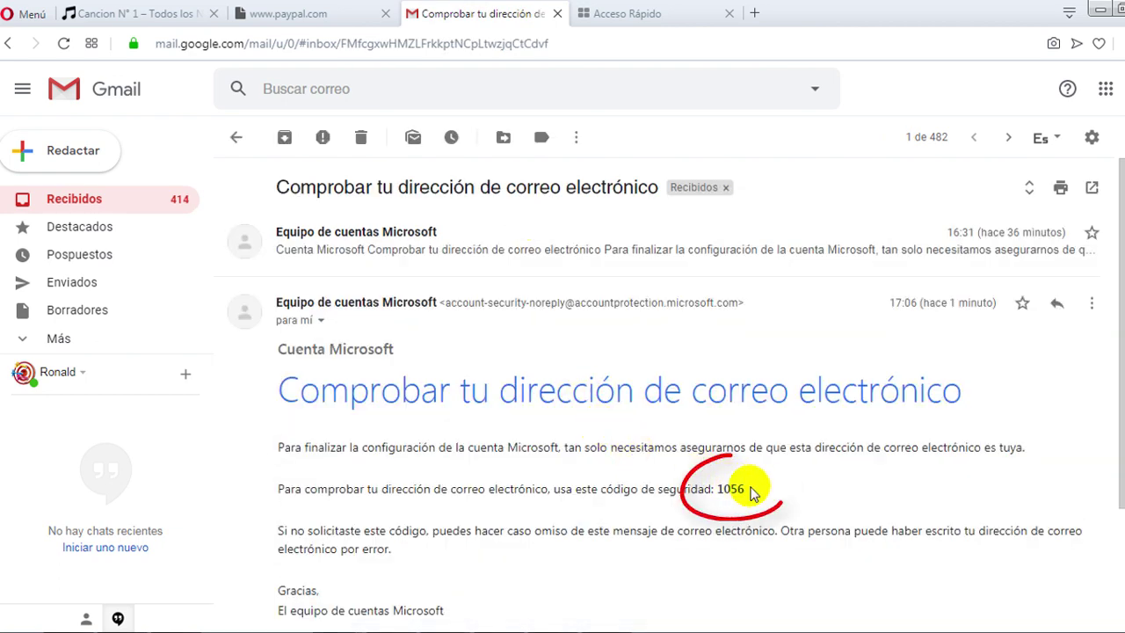
left_click_drag(754, 493, 718, 489)
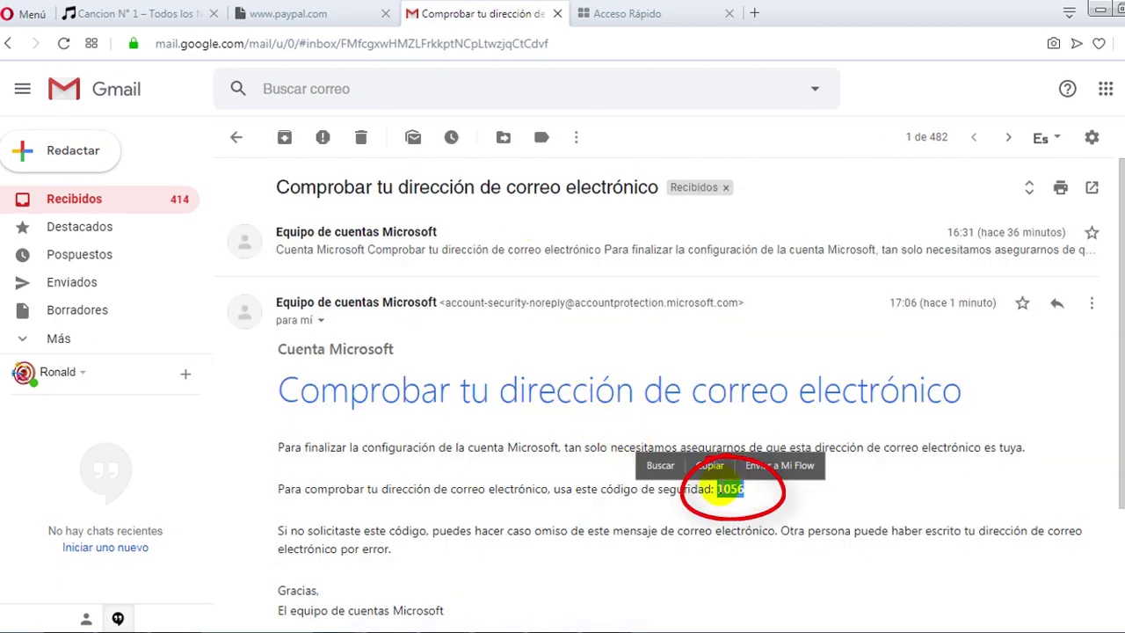
right_click(728, 489)
left_click(794, 378)
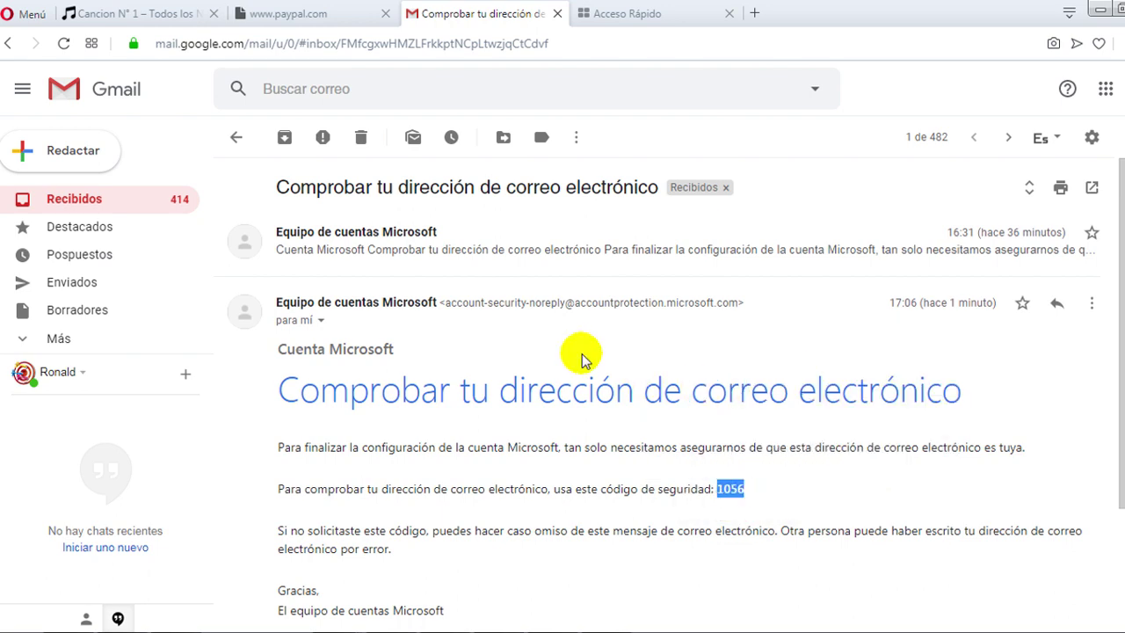
key("alt+Tab")
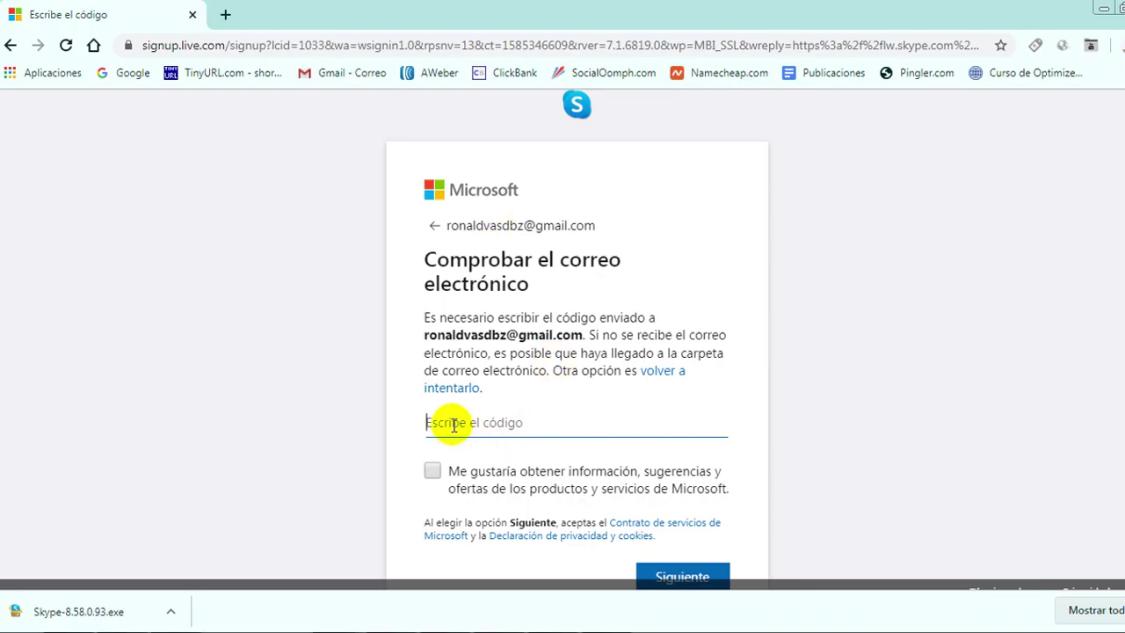
Paste the copied security code into the code field and submit it to verify the address.
right_click(451, 423)
left_click(528, 289)
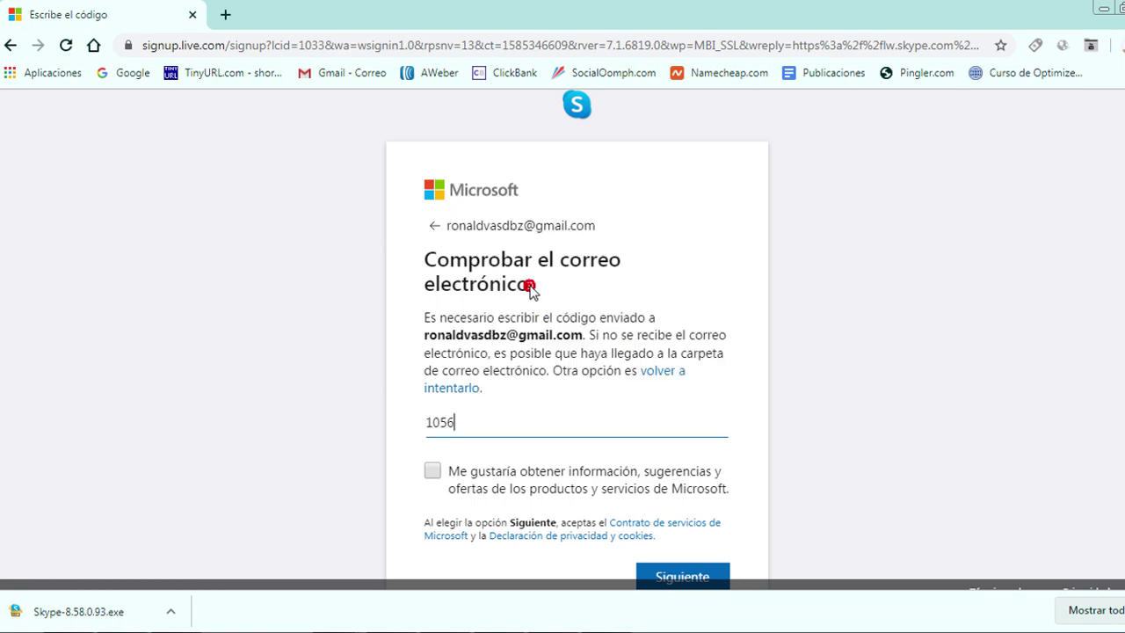
scroll(615, 445, "down", 1)
left_click(686, 532)
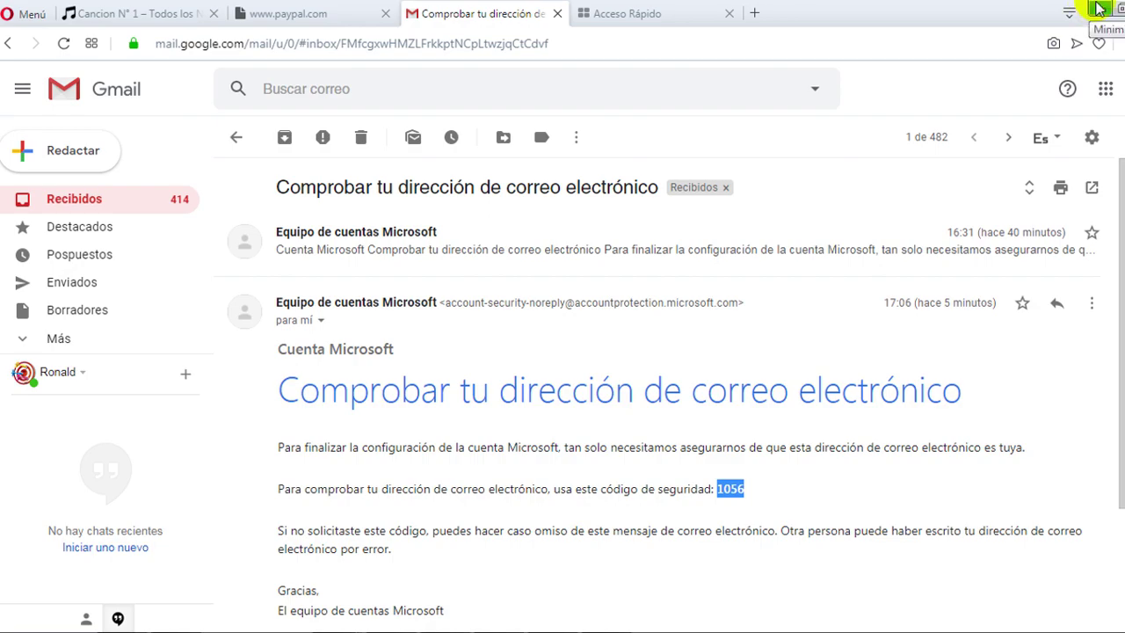
Minimise the browser and launch Skype from its desktop shortcut.
left_click(1100, 12)
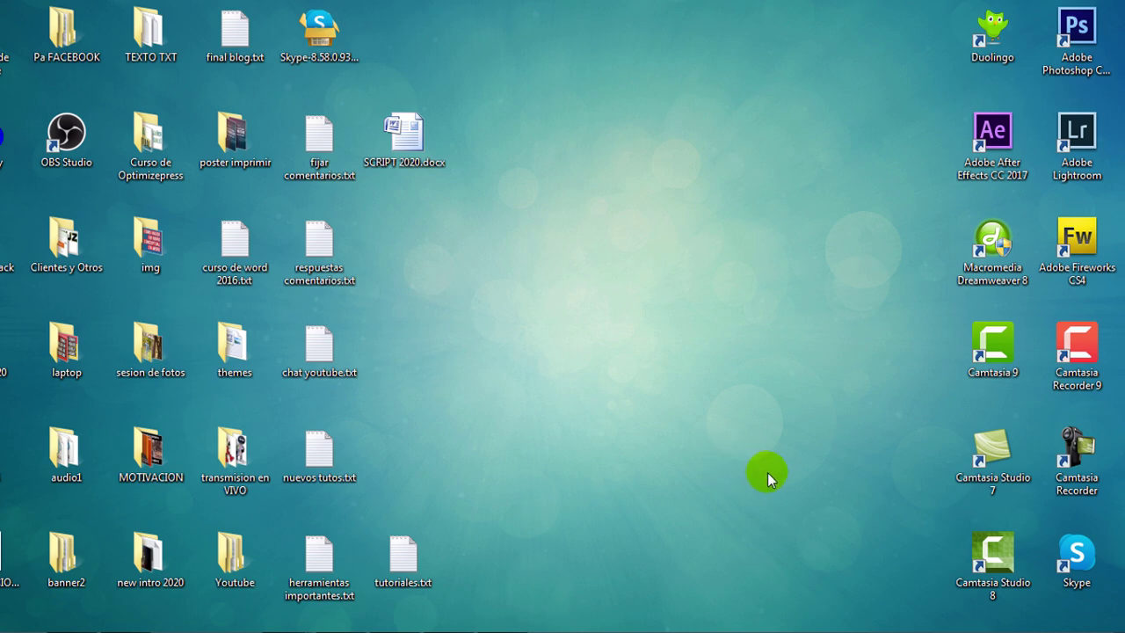
double_click(1079, 554)
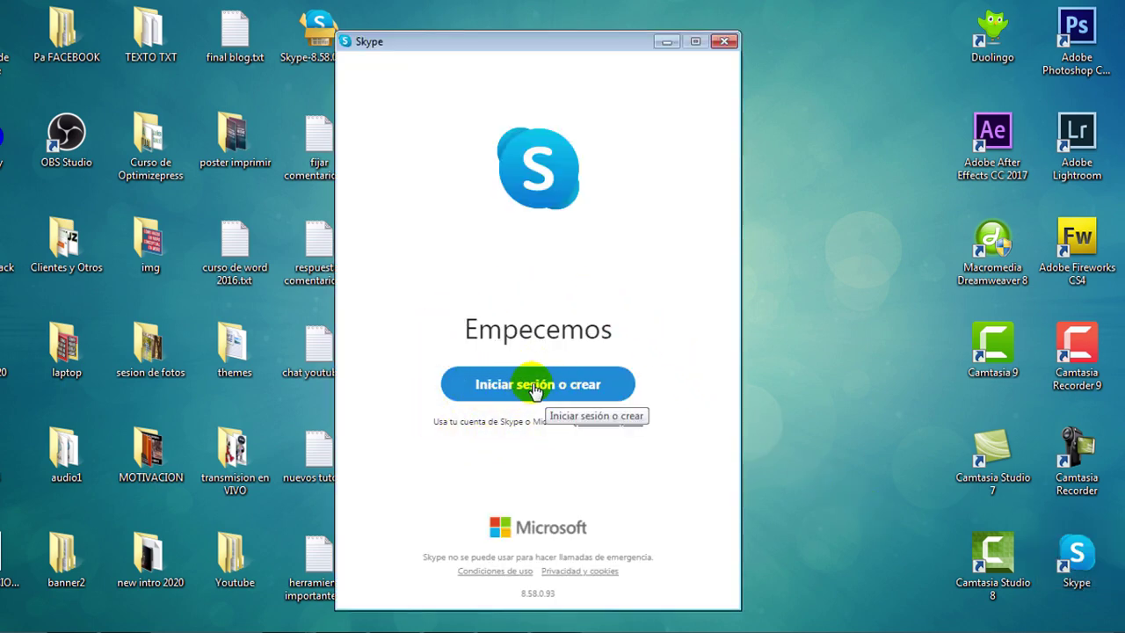
Sign in to Skype desktop with the new account's e-mail address and password.
left_click(538, 387)
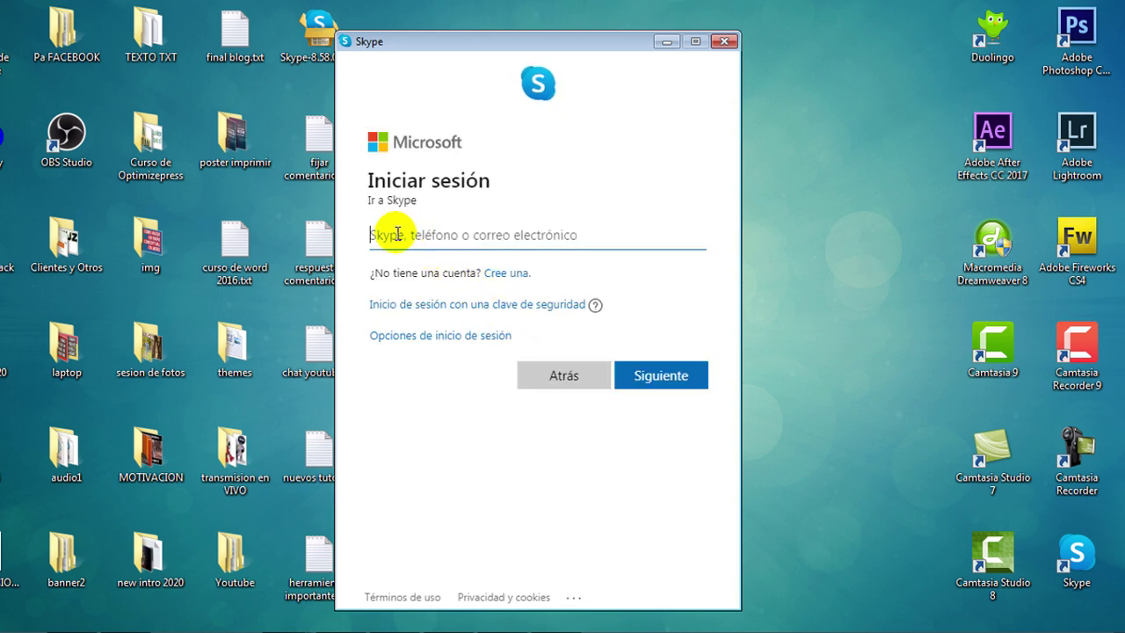
key("ctrl+v")
left_click(668, 373)
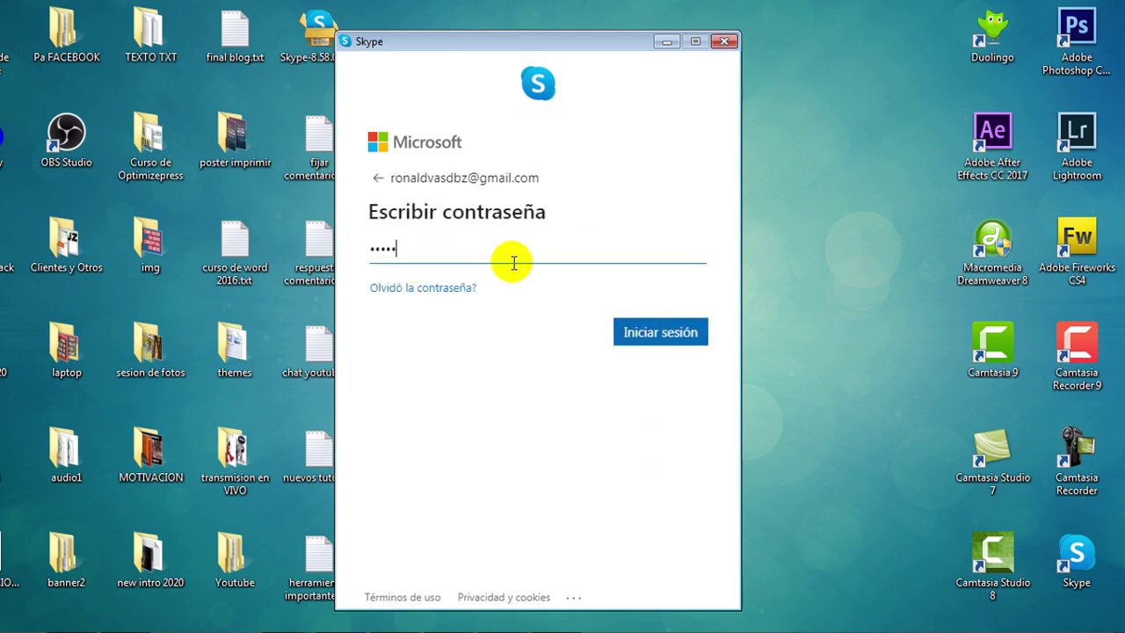
left_click(668, 341)
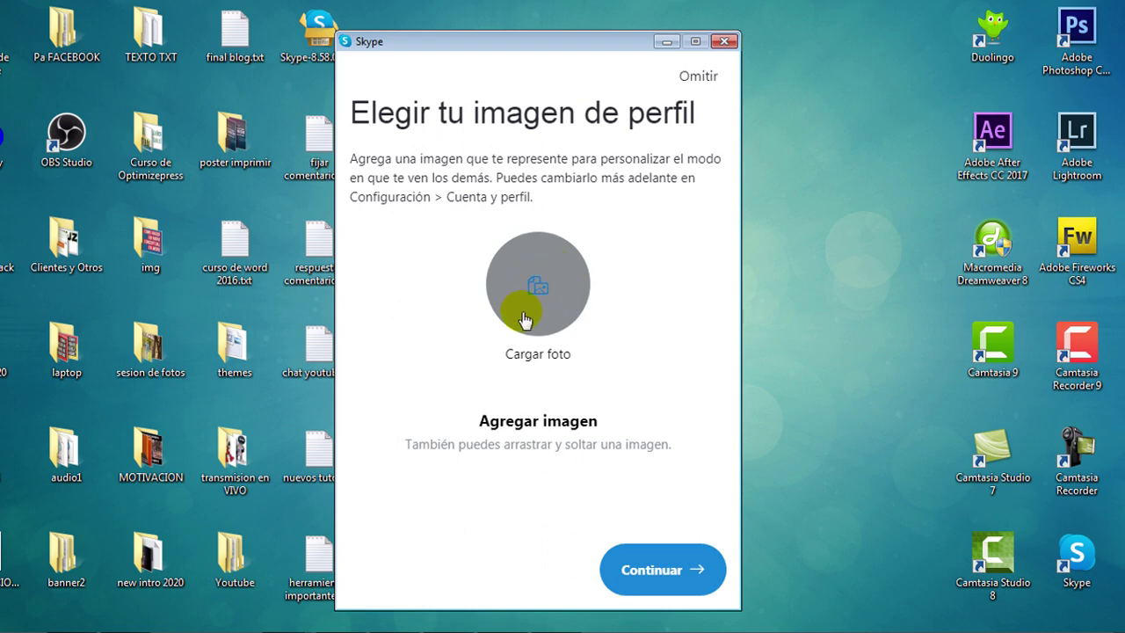
Skip the profile picture, keep the audio and video settings, and accept contact suggestions.
left_click(661, 582)
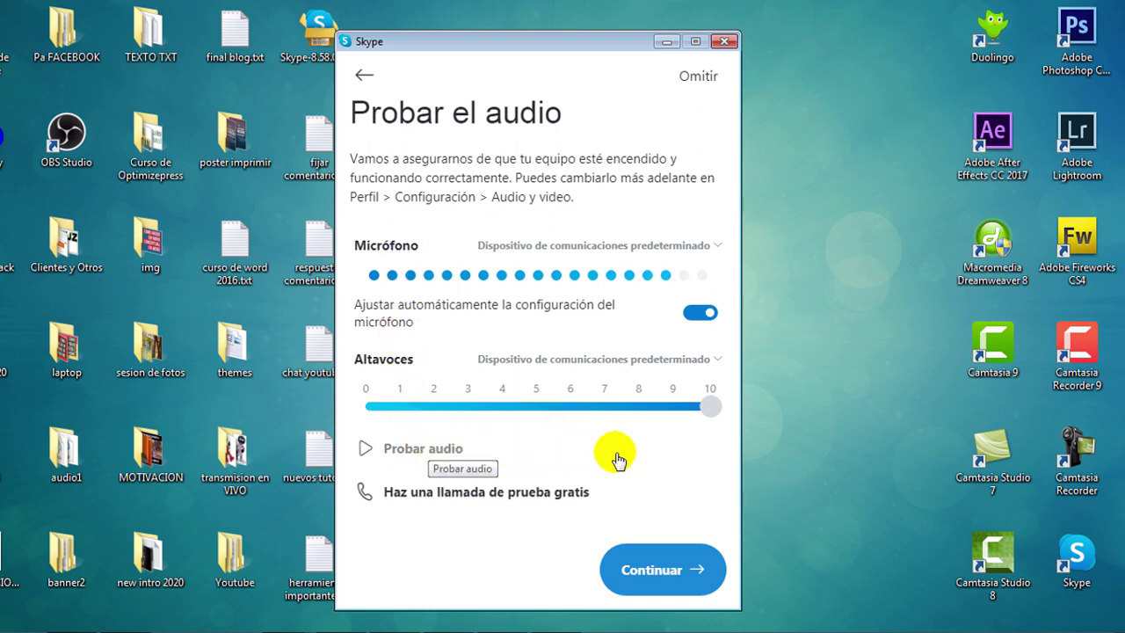
left_click(666, 566)
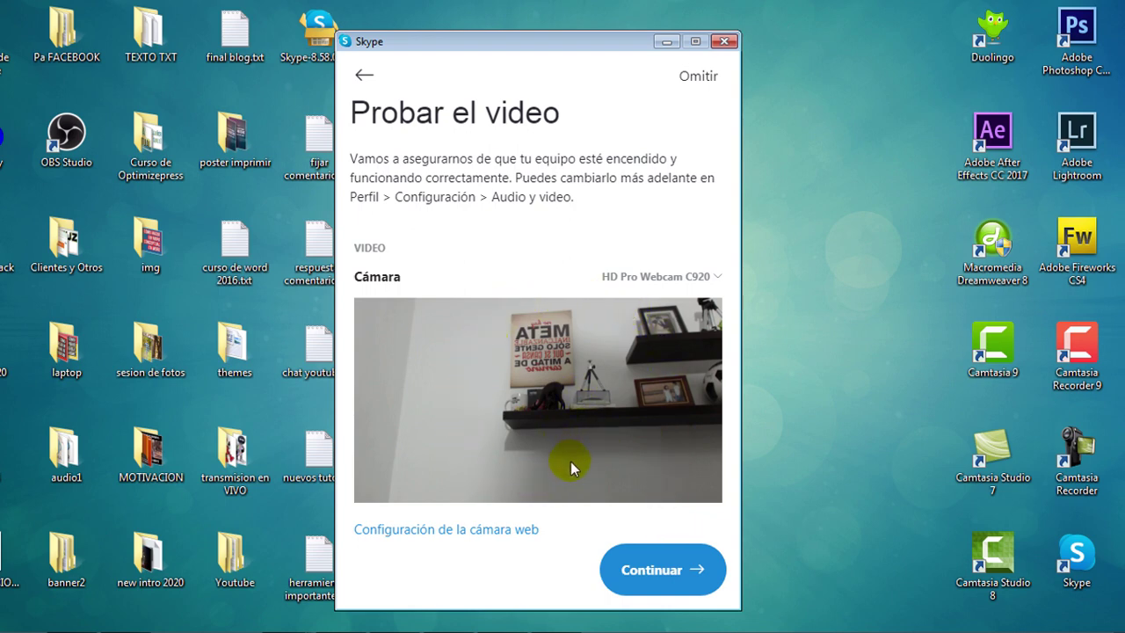
left_click(670, 571)
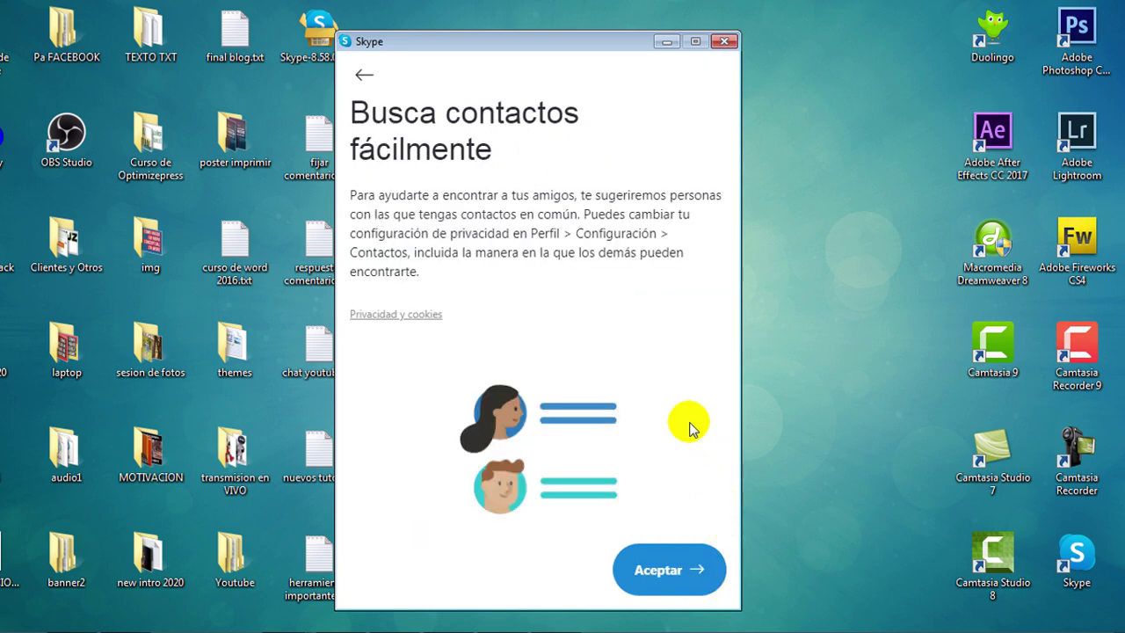
left_click(673, 582)
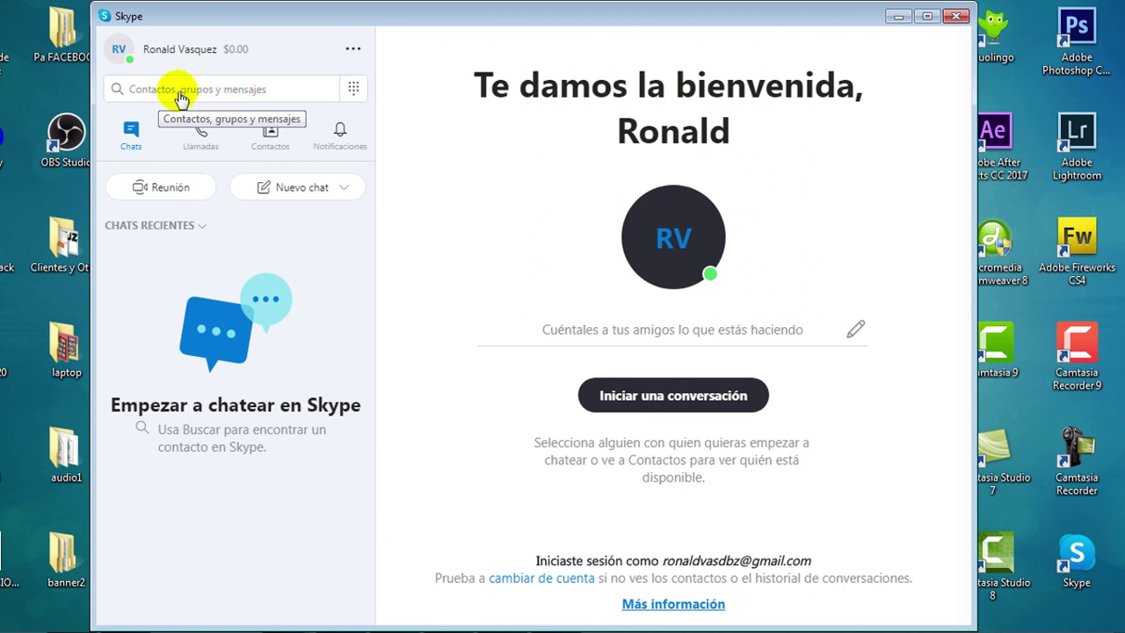
Search for the contact by their e-mail address, send them a wave, and close the search.
left_click(172, 95)
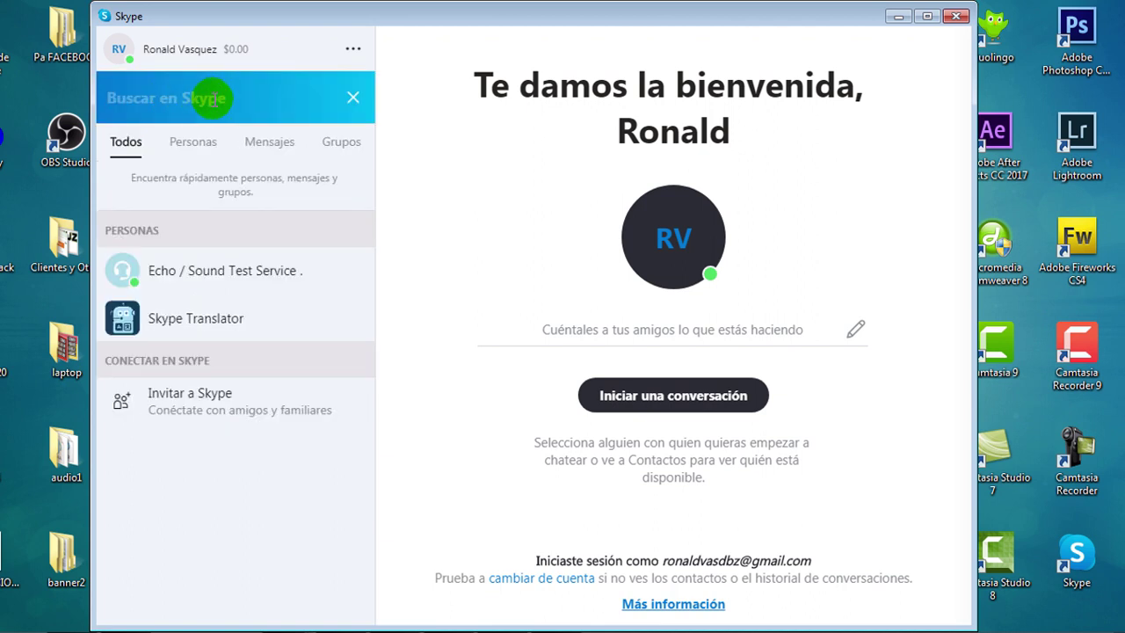
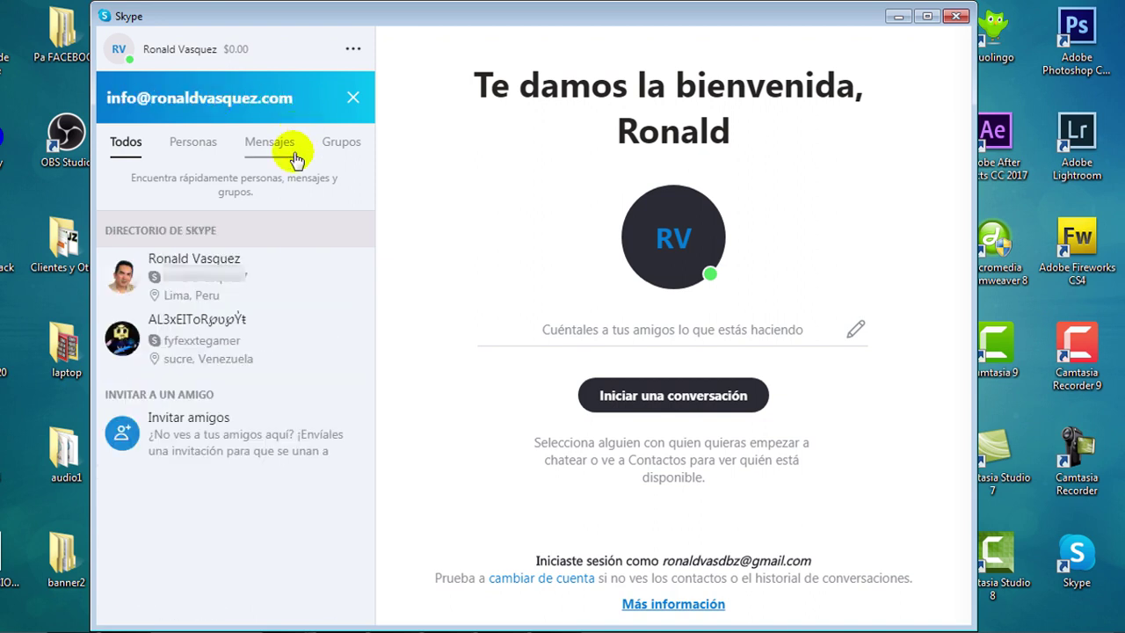
left_click(209, 283)
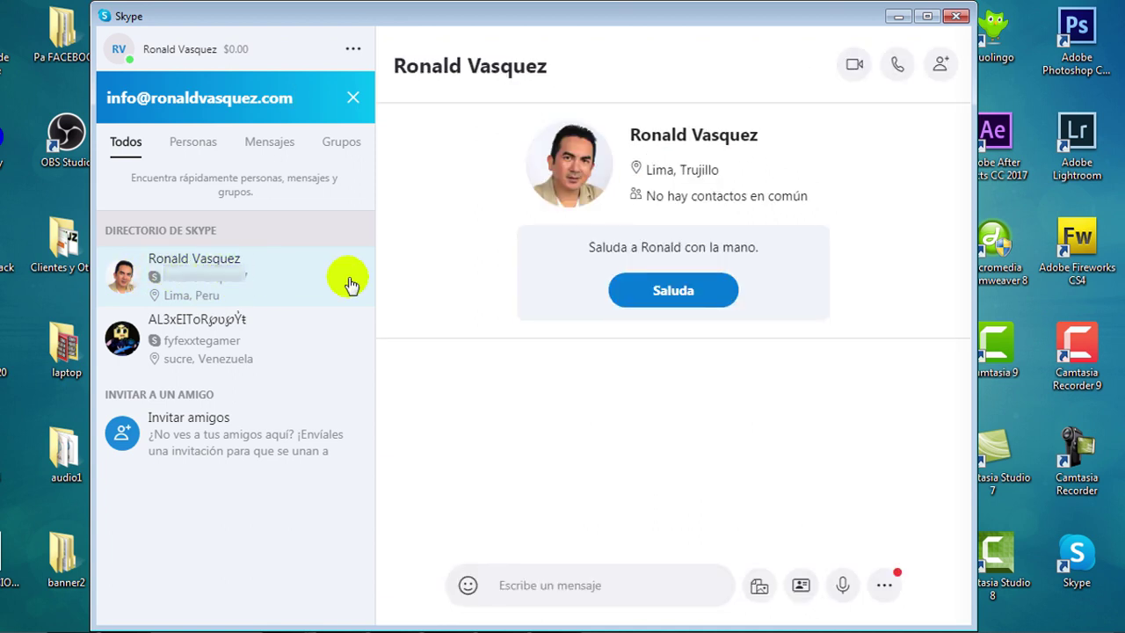
left_click(683, 294)
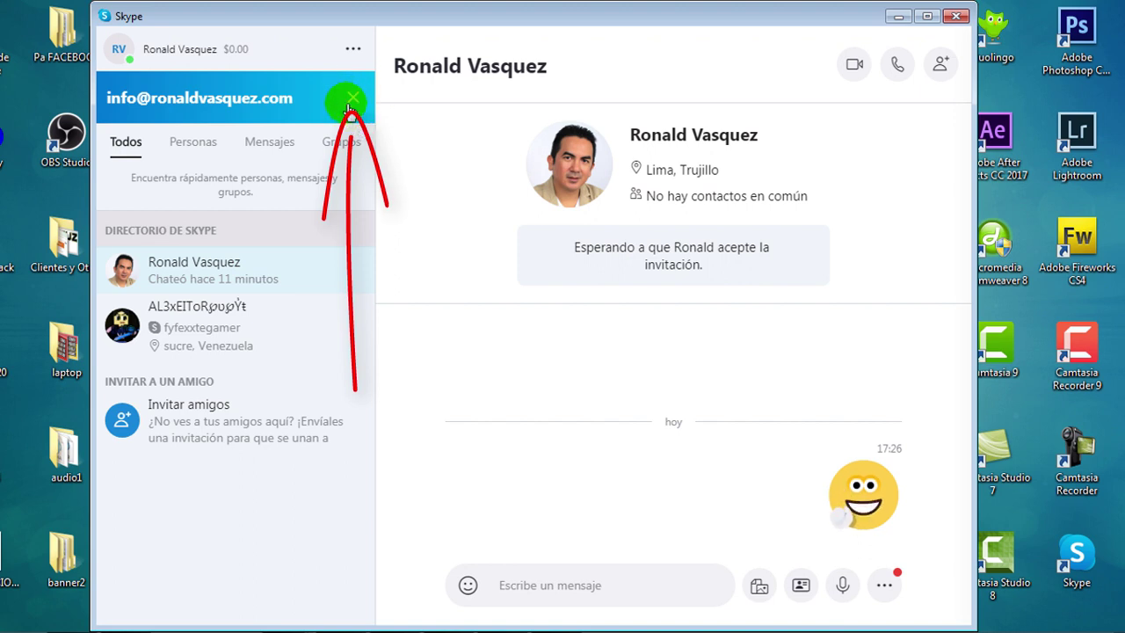
left_click(353, 103)
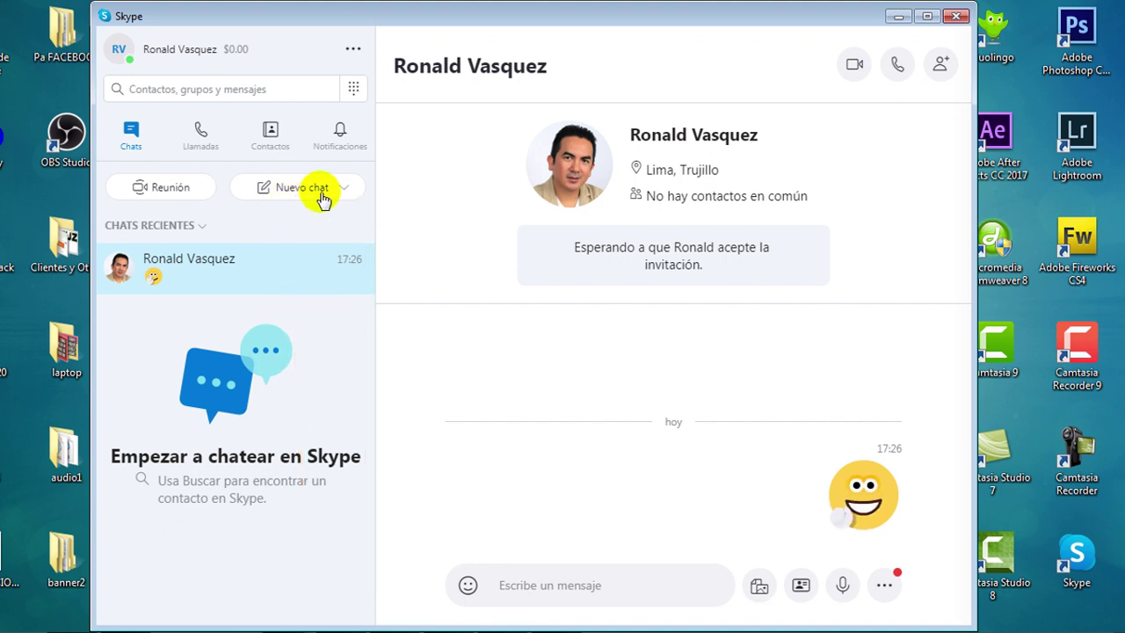
Create a group chat named 'Curso Online' and tick the contact as its first member.
left_click(315, 189)
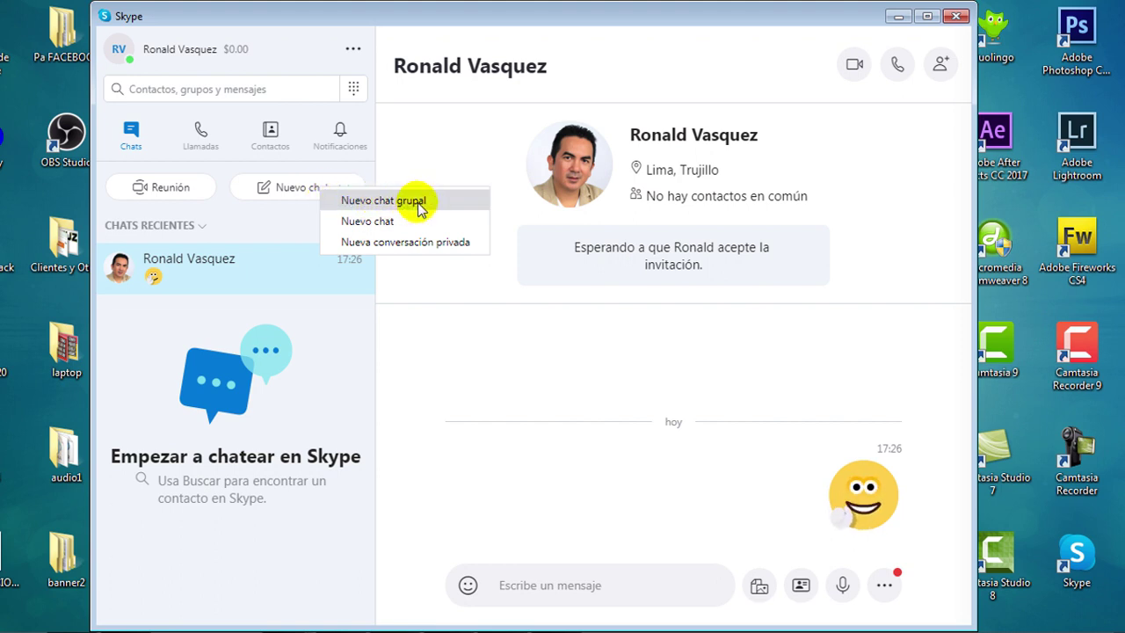
left_click(419, 202)
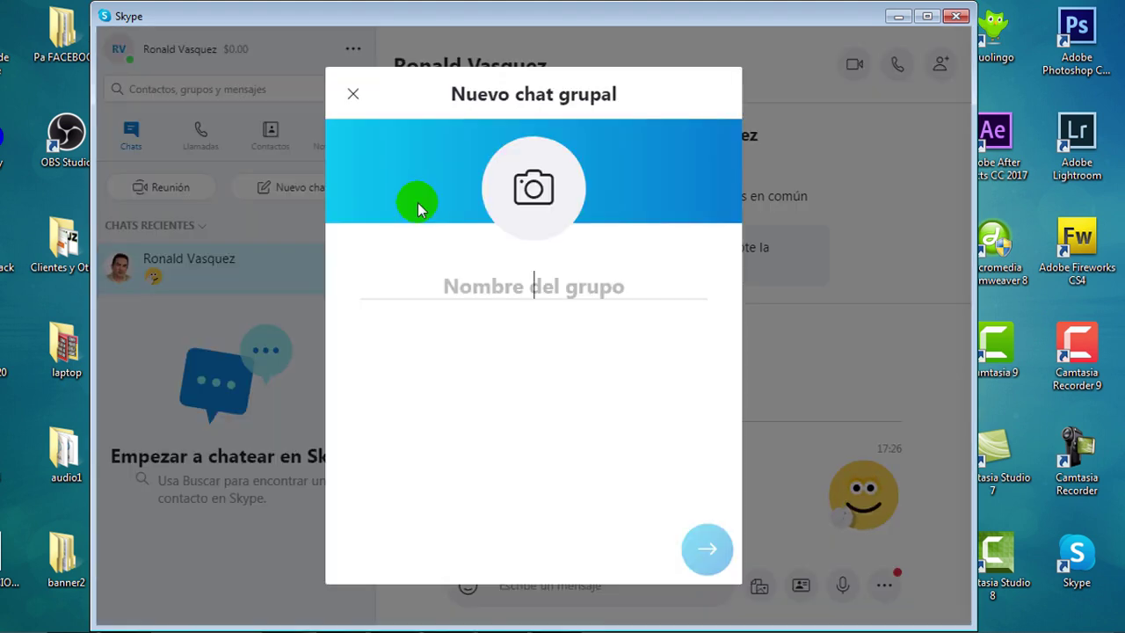
type("Curso ")
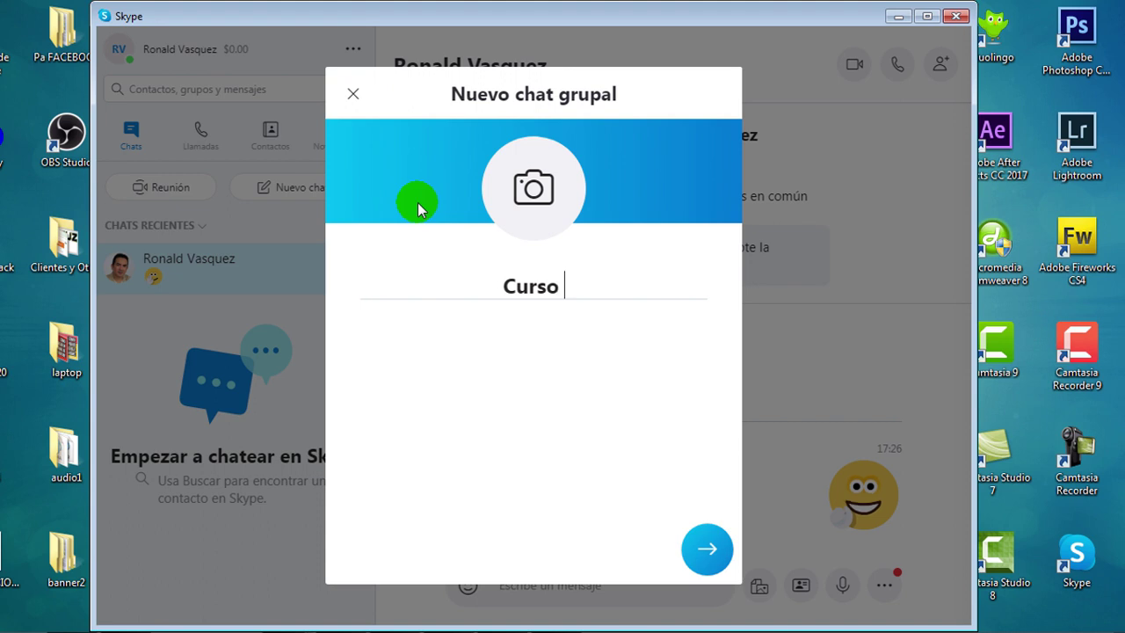
type("Online")
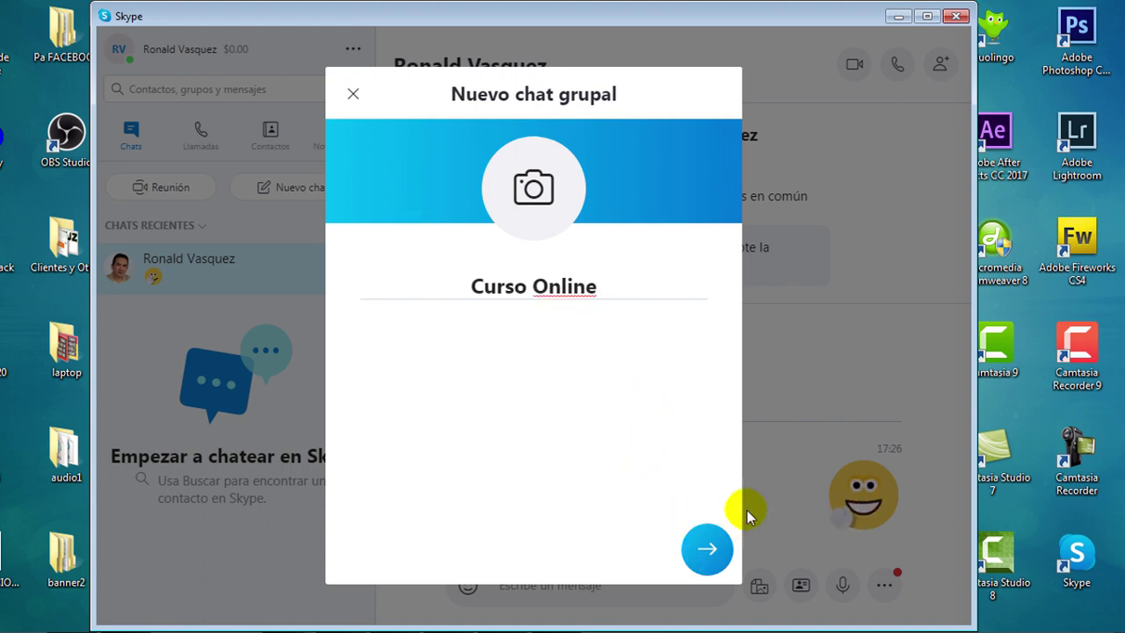
left_click(708, 548)
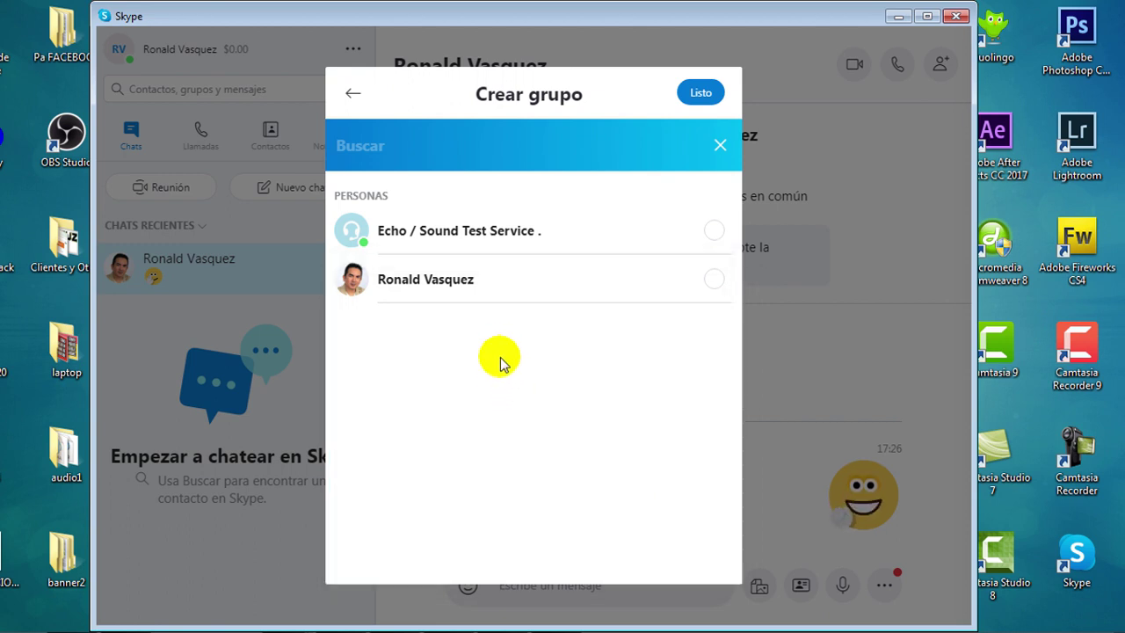
left_click(462, 281)
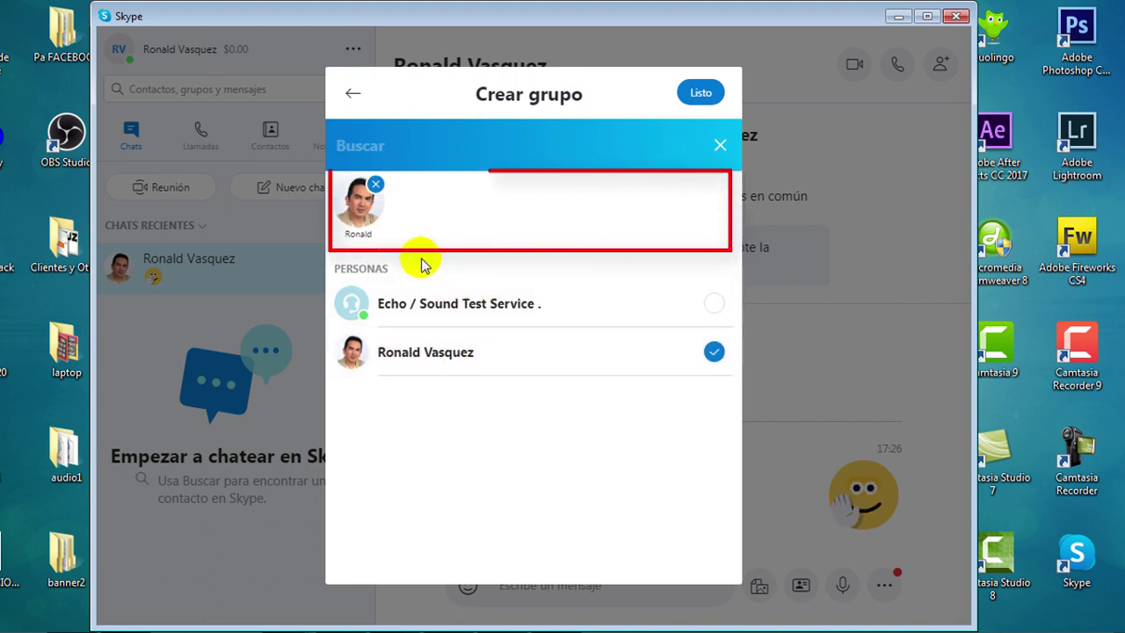